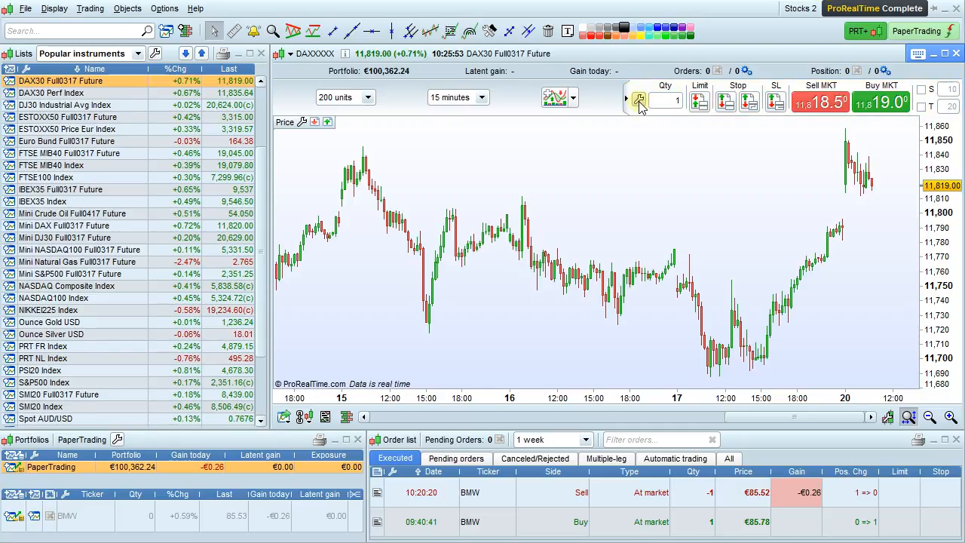
# - Show the Options menu with its settings categories
pyautogui.click(165, 9)
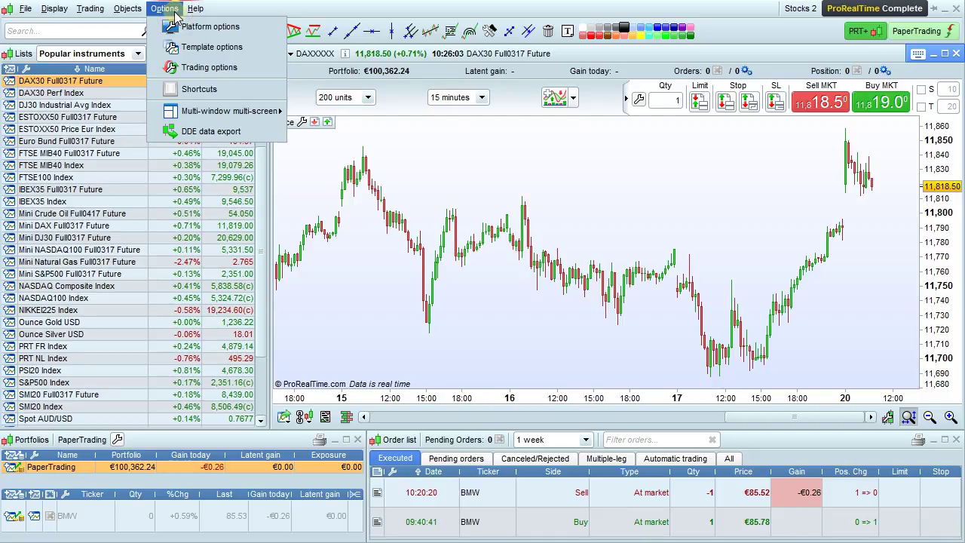
# - In Trading options, keep trailing stops and add One CANCELS the Other and oblique limit orders to the order bar
pyautogui.click(247, 73)
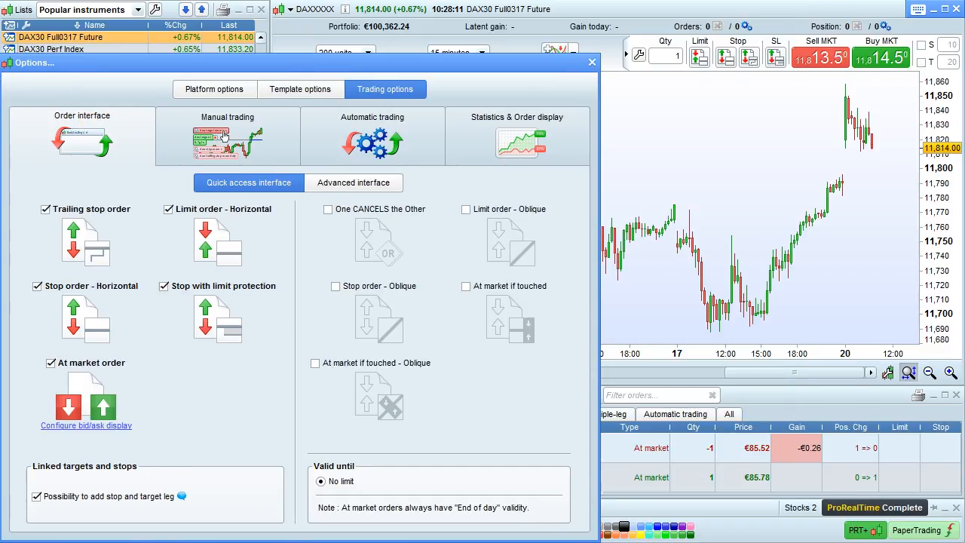
pyautogui.click(46, 208)
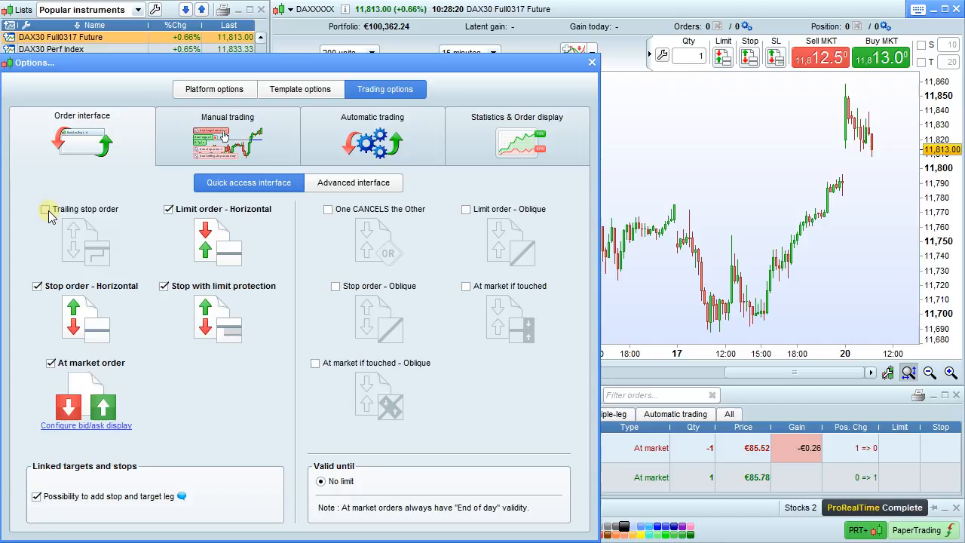
pyautogui.click(46, 209)
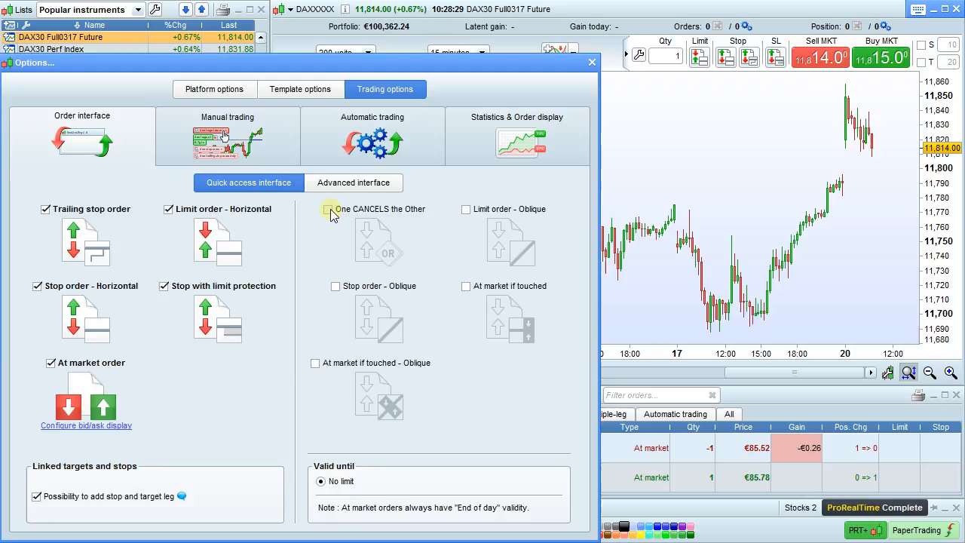
pyautogui.click(324, 210)
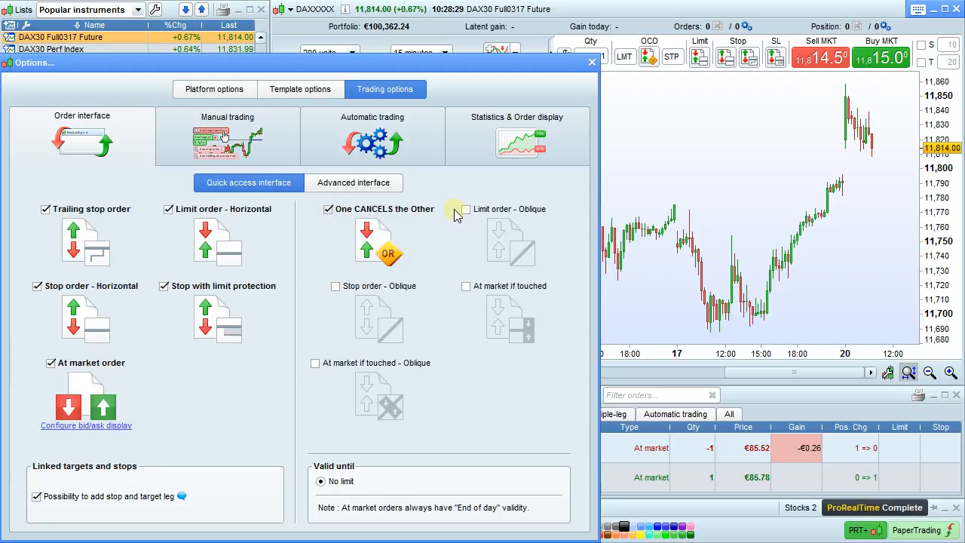
pyautogui.click(466, 210)
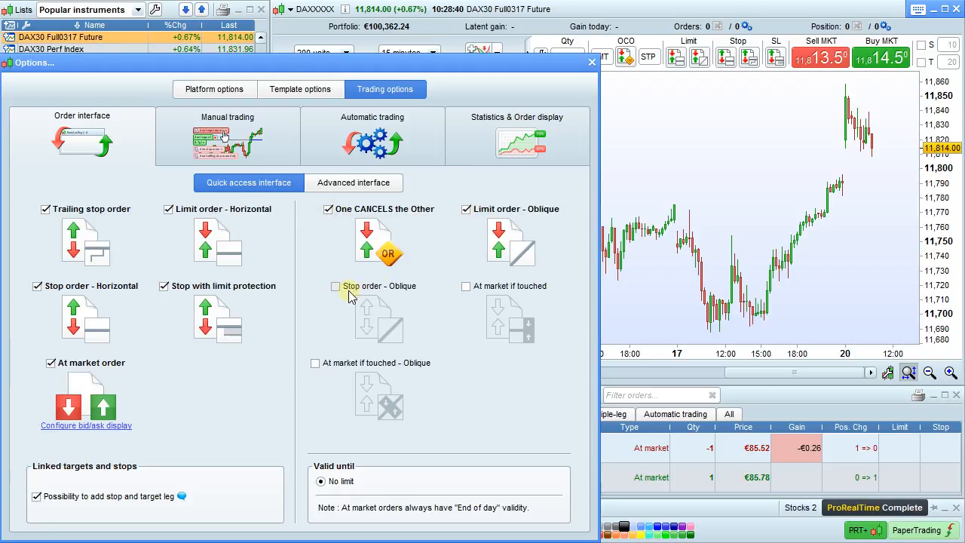
# - Add oblique stop orders to the quick order bar
pyautogui.click(348, 290)
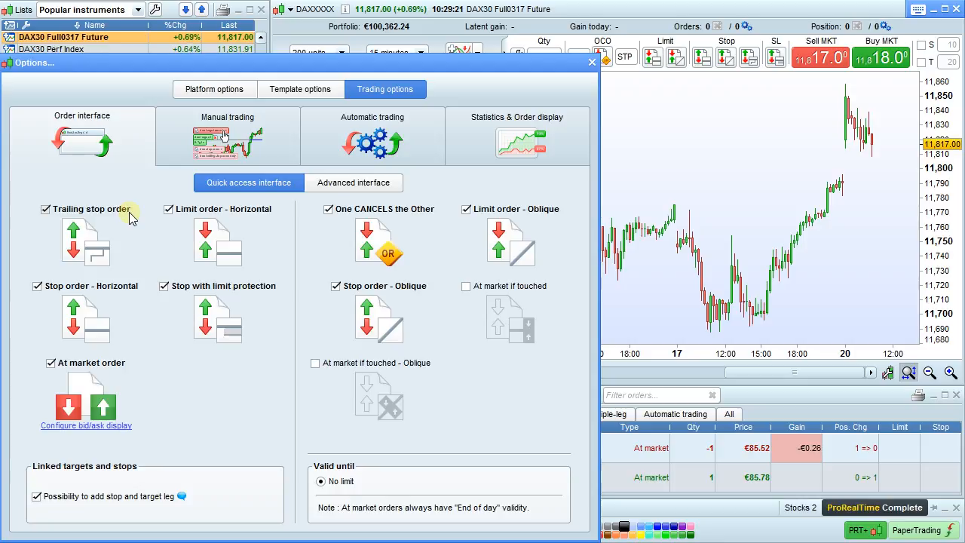
# - Close the Options dialog and enable the stop leg on the DAX30 order bar
pyautogui.click(594, 63)
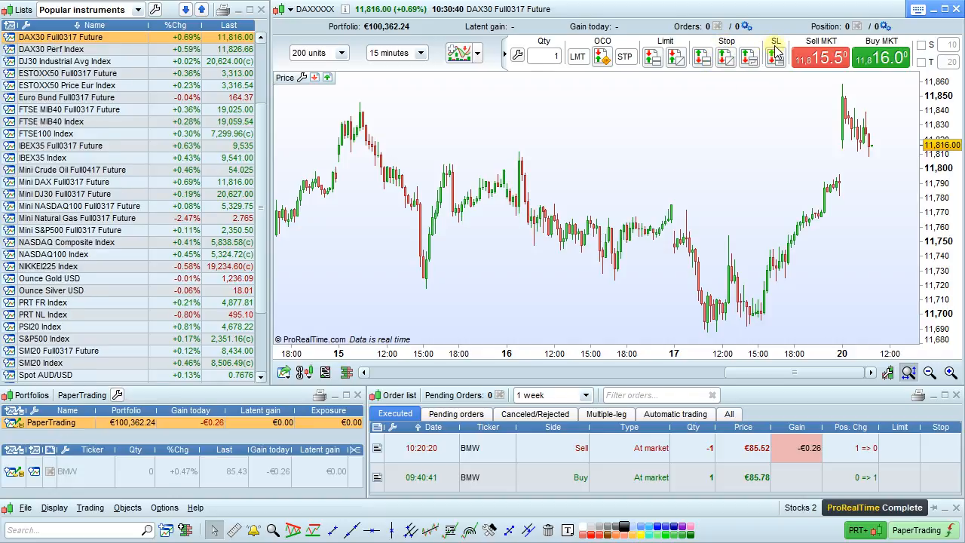
pyautogui.click(922, 46)
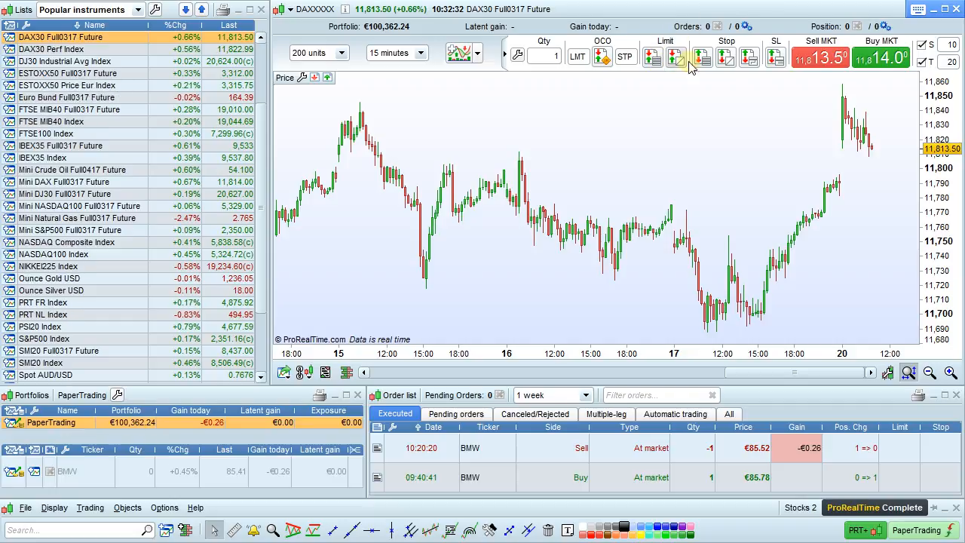
# - Enable the stop and target legs, start a limit order and cancel it with Escape
pyautogui.click(921, 62)
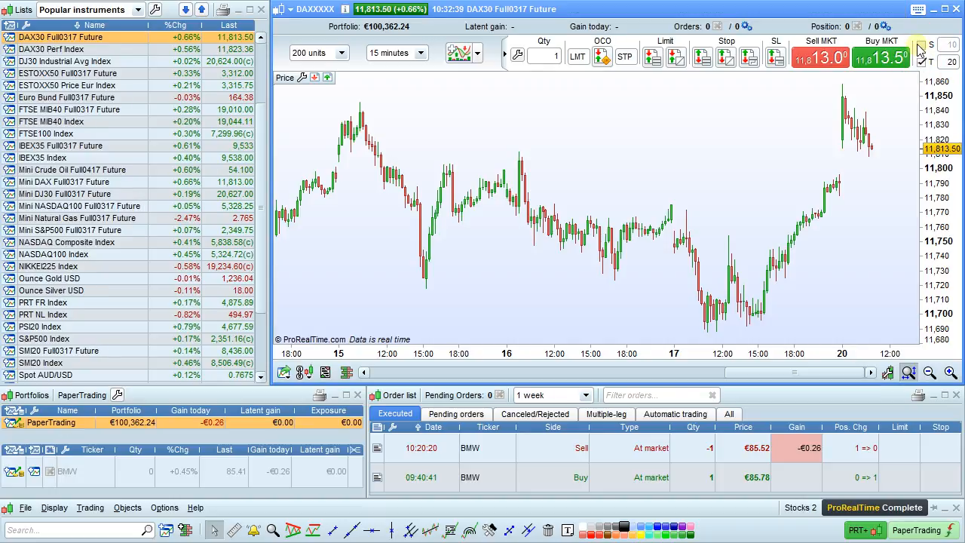
pyautogui.click(922, 46)
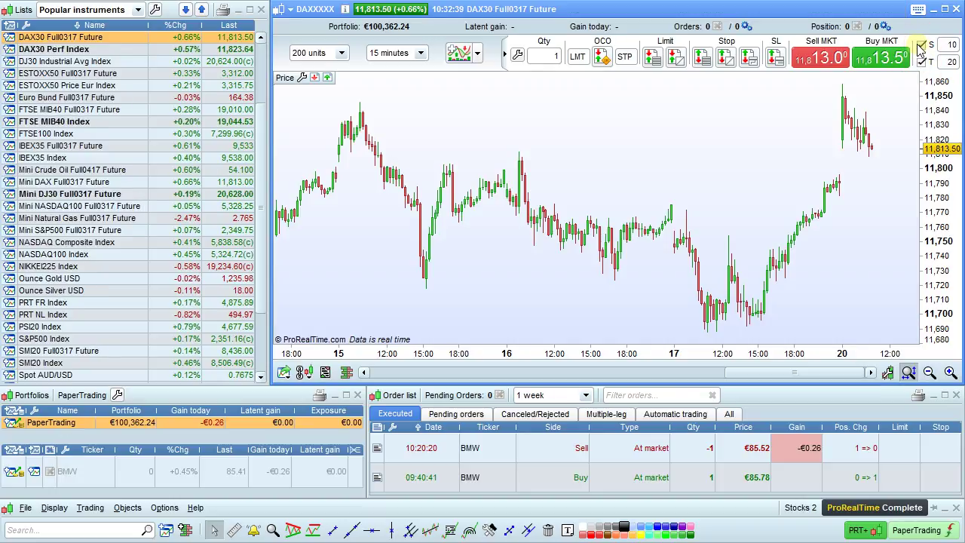
pyautogui.click(653, 56)
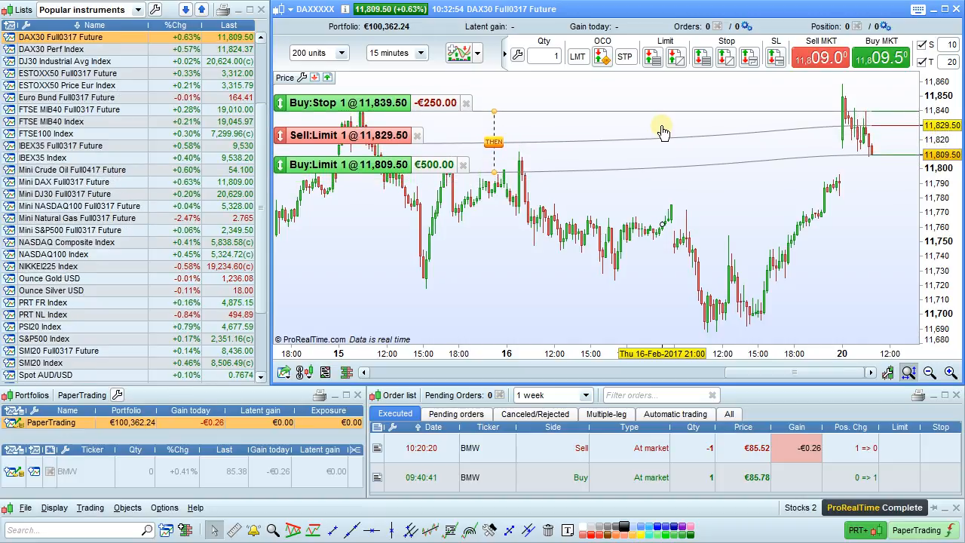
pyautogui.press('Escape')
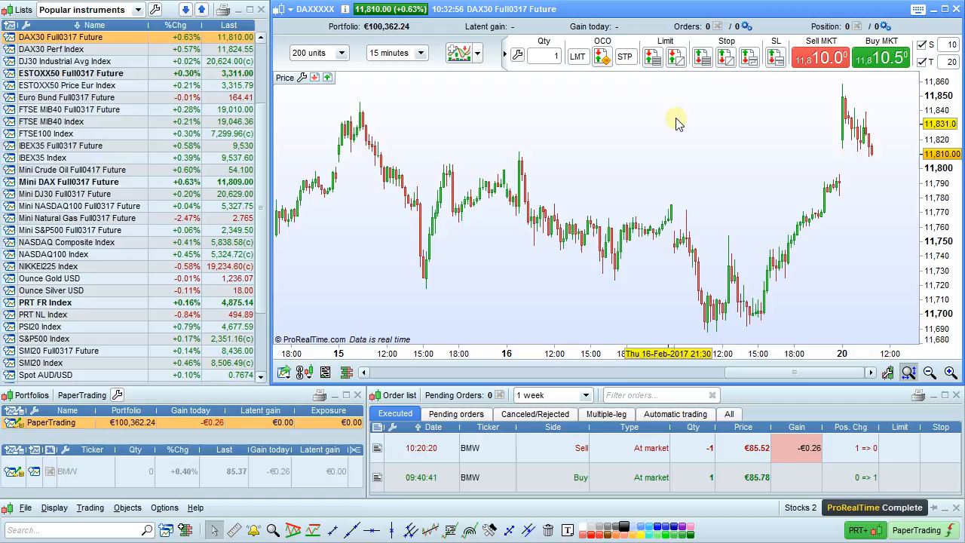
# - Place an oblique buy limit for 1 contract along the rising trend with two chart points
pyautogui.click(681, 61)
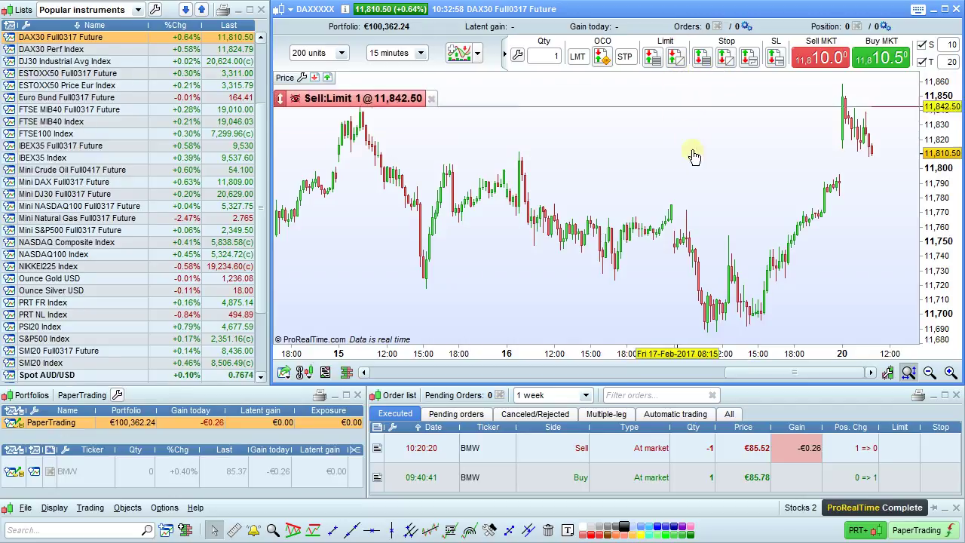
pyautogui.click(763, 326)
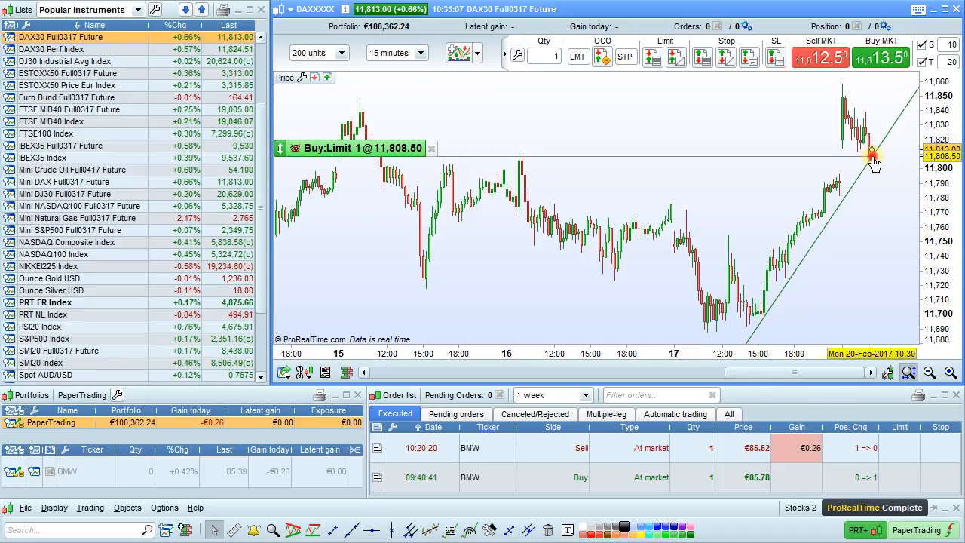
pyautogui.click(873, 161)
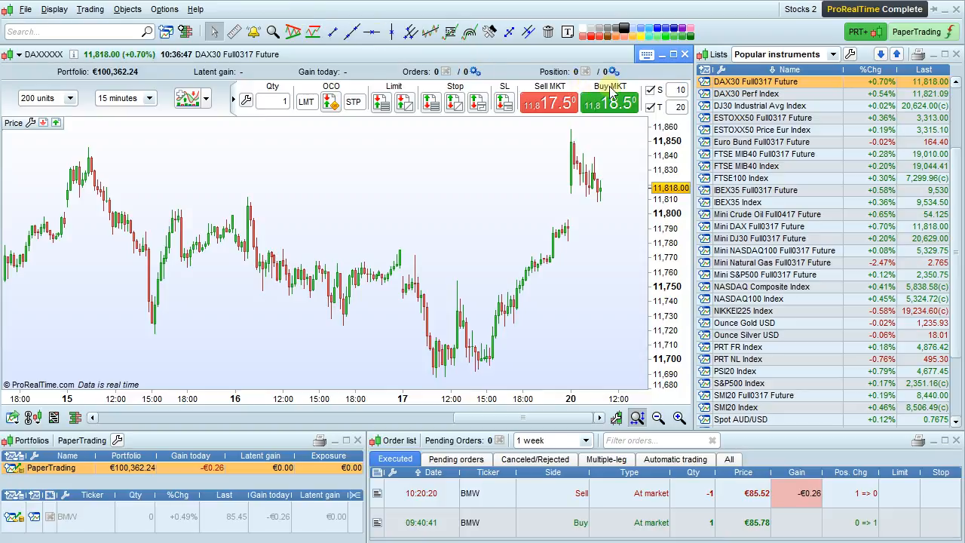
# - Set the stop leg to a plain stop with its price chosen on the chart
pyautogui.click(653, 107)
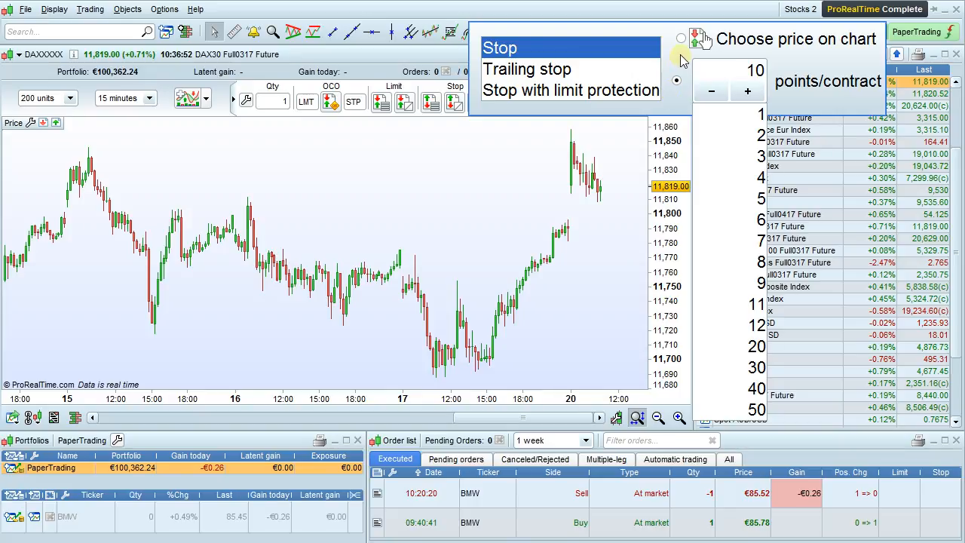
pyautogui.click(663, 124)
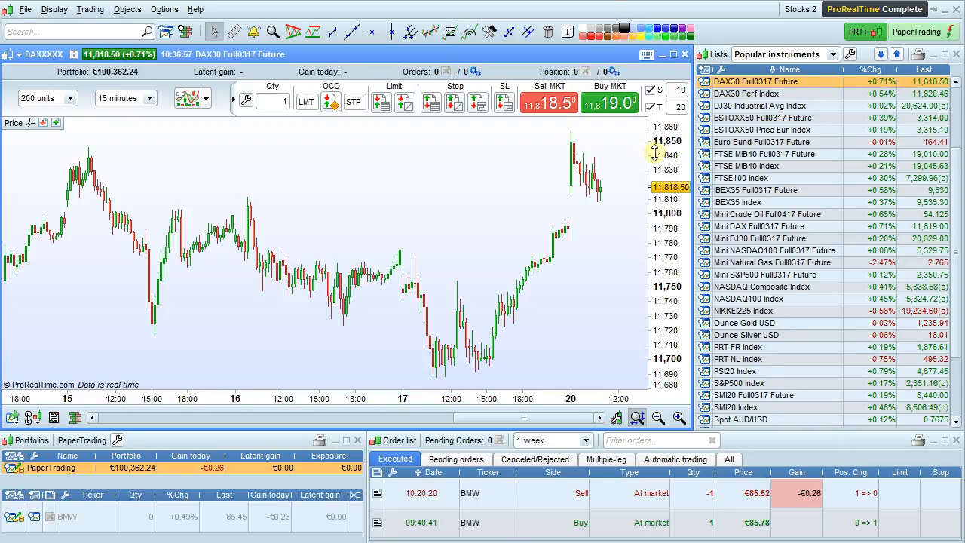
pyautogui.click(660, 107)
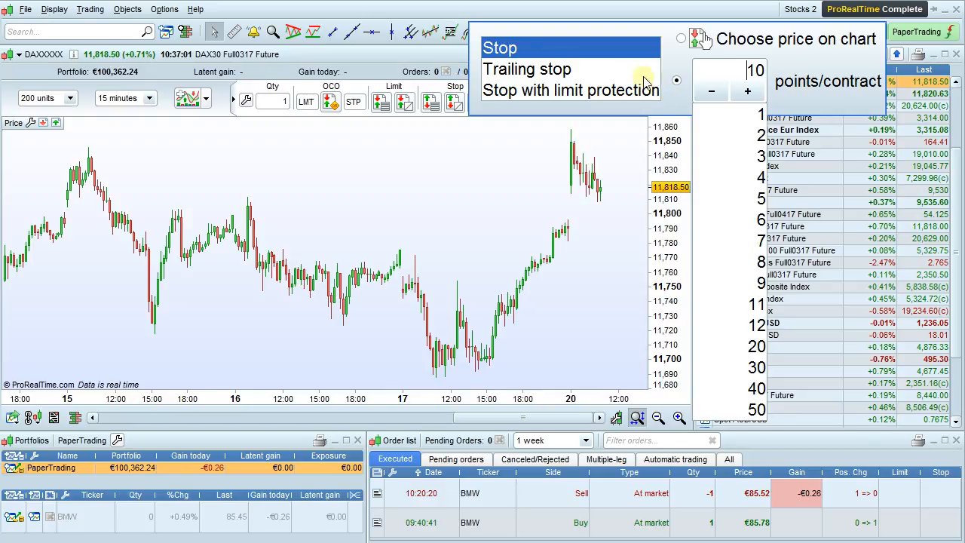
pyautogui.click(594, 92)
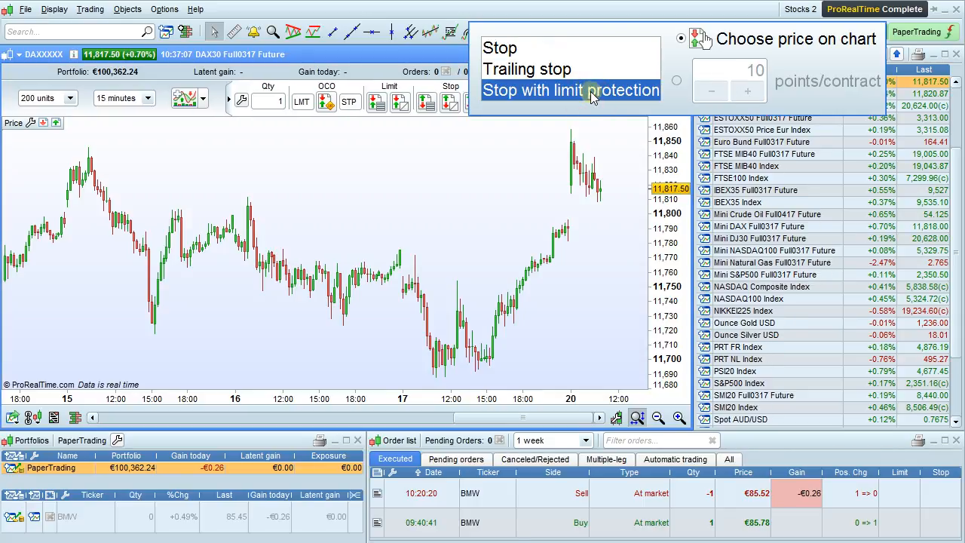
pyautogui.click(585, 53)
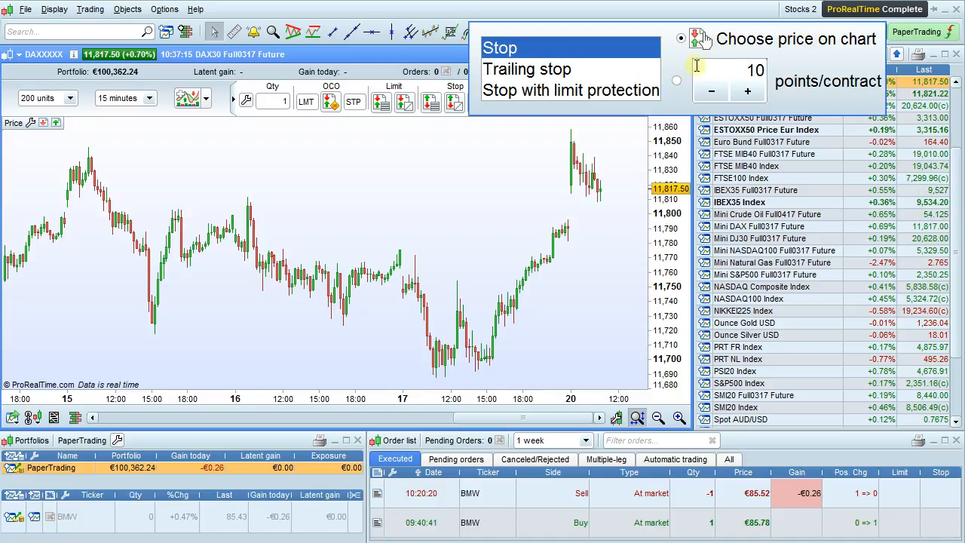
pyautogui.click(678, 81)
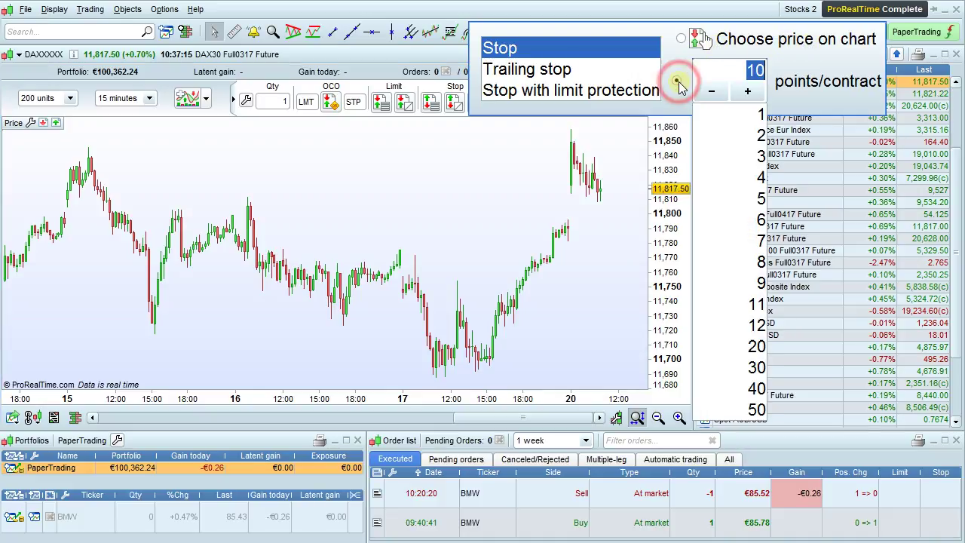
pyautogui.click(679, 39)
pyautogui.write('20')
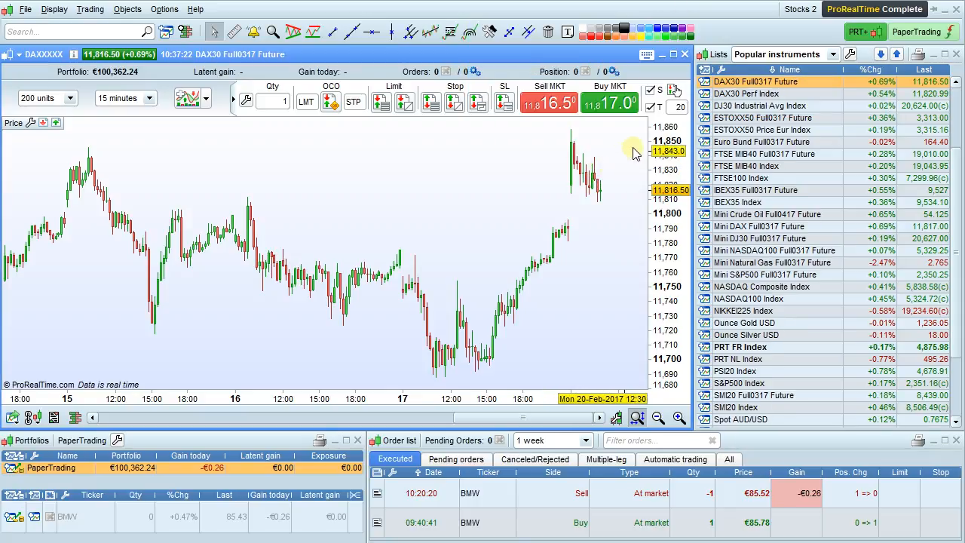
# - Set the target leg price to be chosen on the chart
pyautogui.click(679, 106)
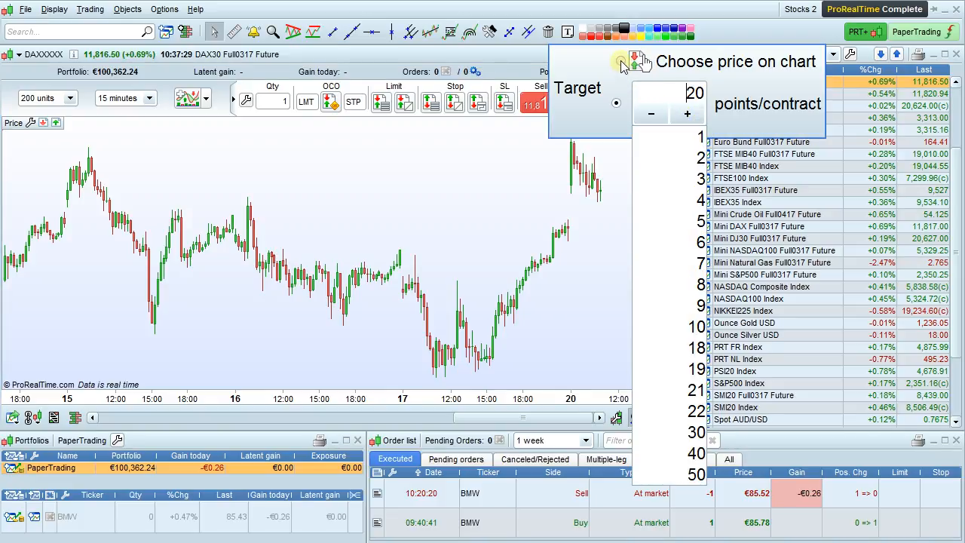
pyautogui.click(620, 61)
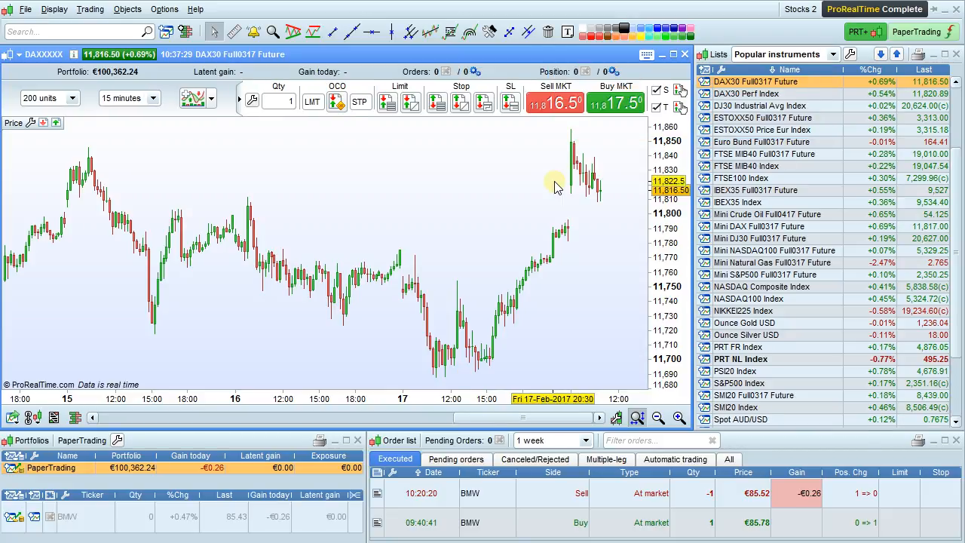
# - Submit a DAX30 buy limit at 11,803.50 with target 11,848.50 and stop 11,788.50 picked on the chart
pyautogui.click(398, 104)
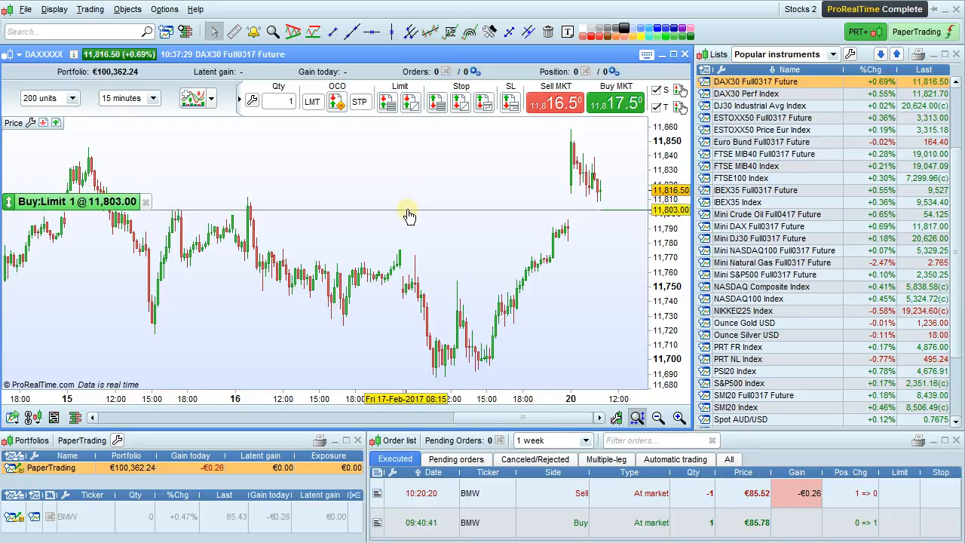
pyautogui.click(410, 215)
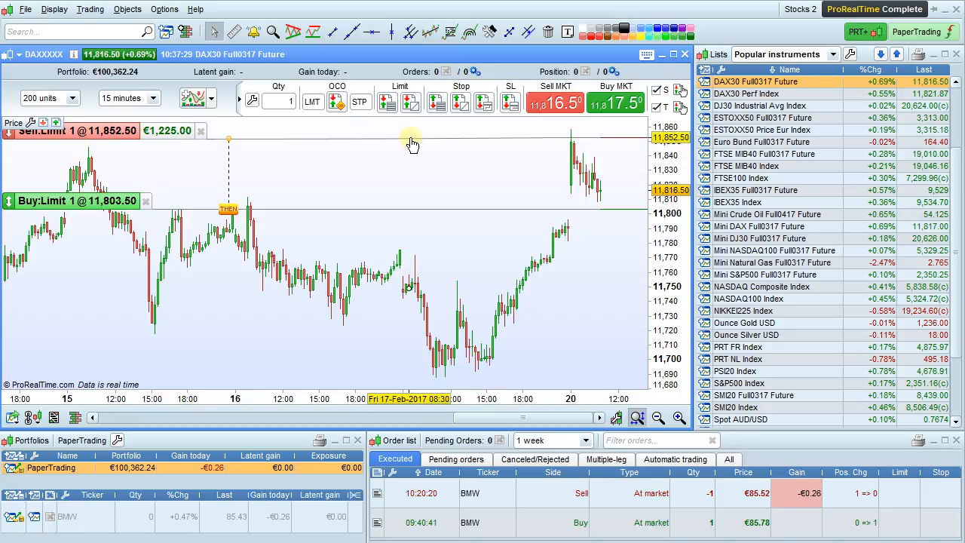
pyautogui.click(411, 140)
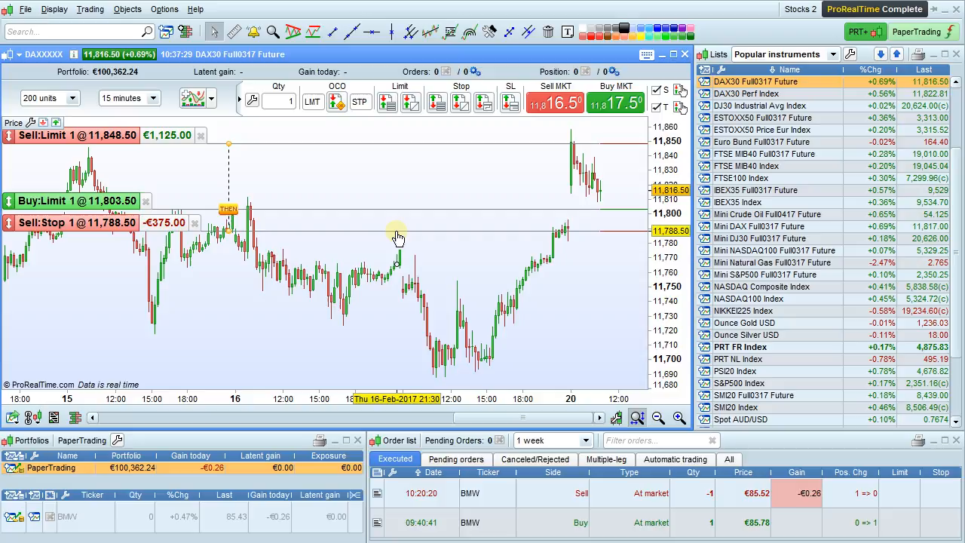
pyautogui.click(398, 237)
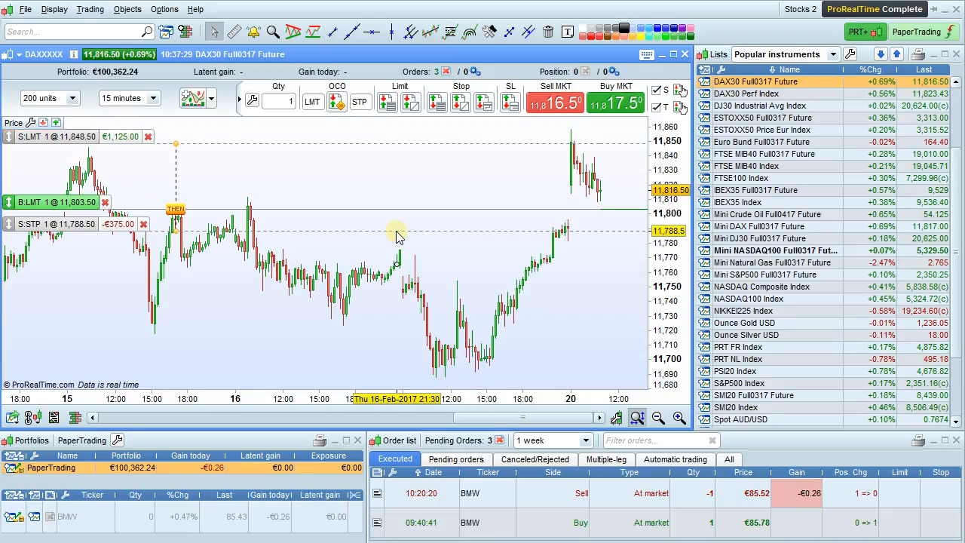
# - Reopen the stop leg settings and dismiss the stop-type choices unchanged
pyautogui.click(681, 90)
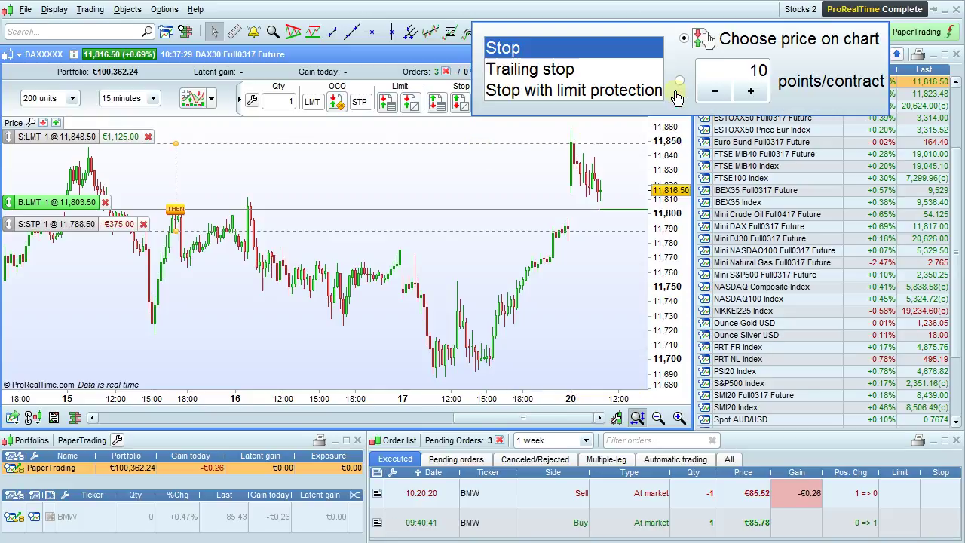
pyautogui.click(770, 41)
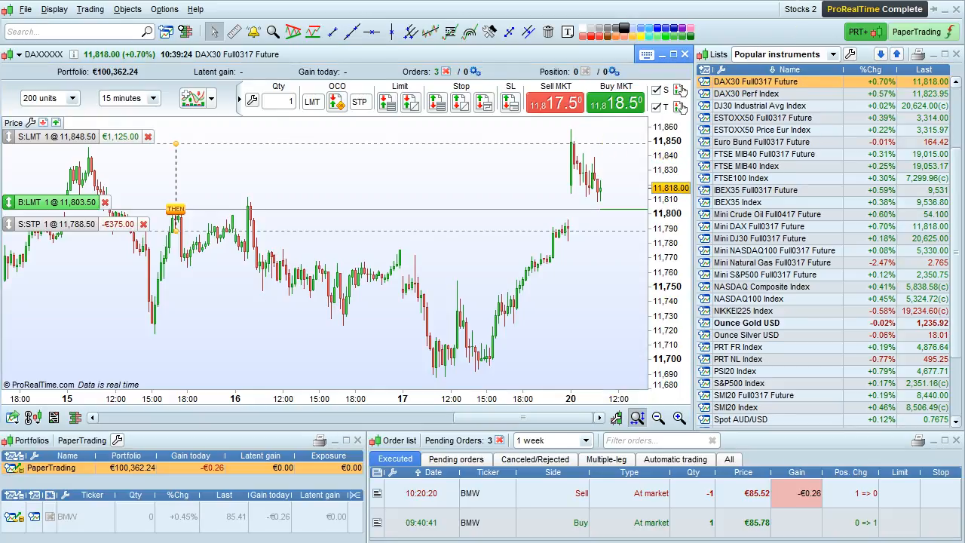
# - Reopen Trading options and browse Order interface and Manual trading, ending on Automatic trading
pyautogui.click(164, 9)
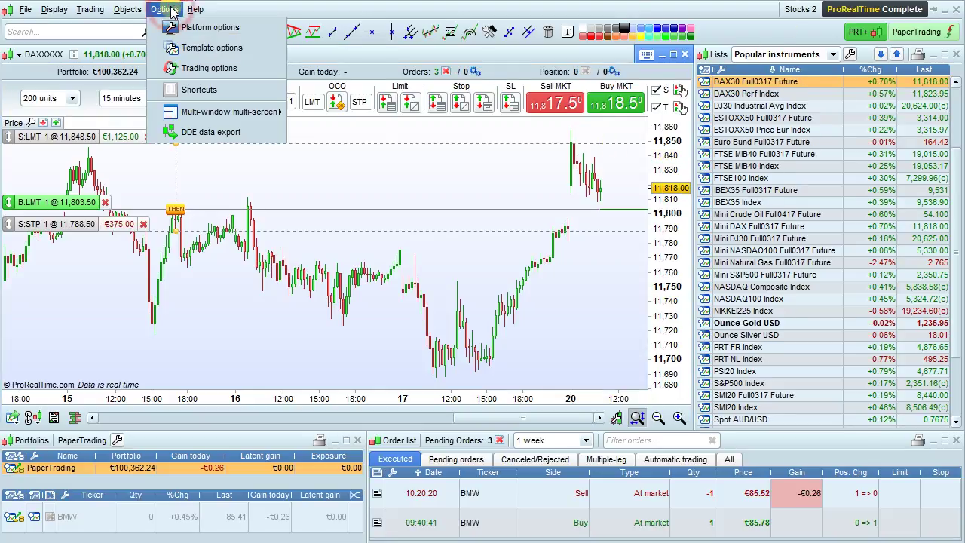
pyautogui.click(209, 68)
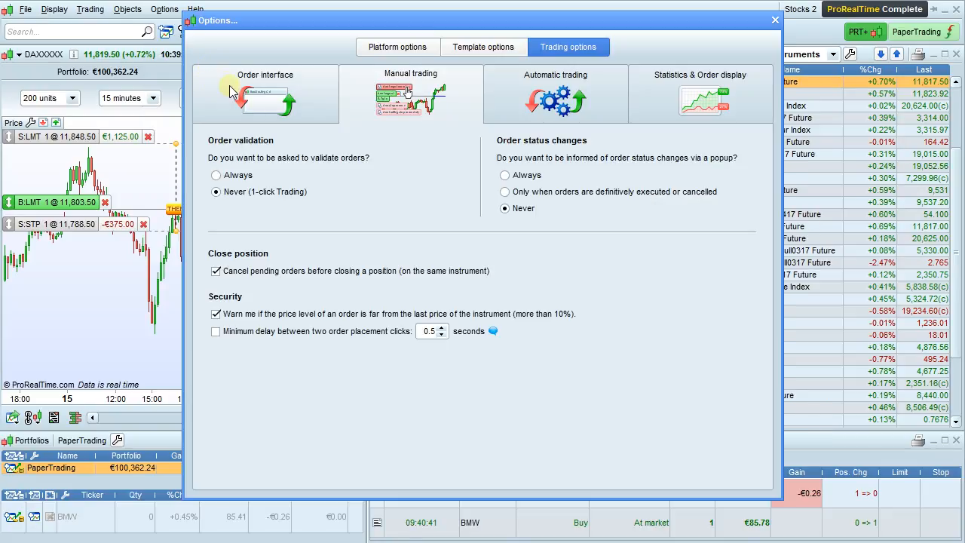
pyautogui.click(233, 92)
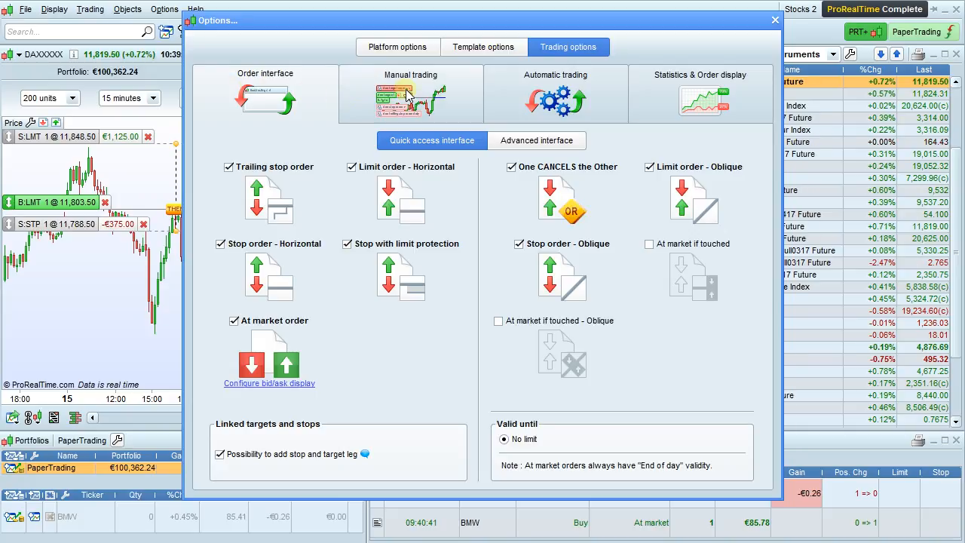
pyautogui.click(409, 94)
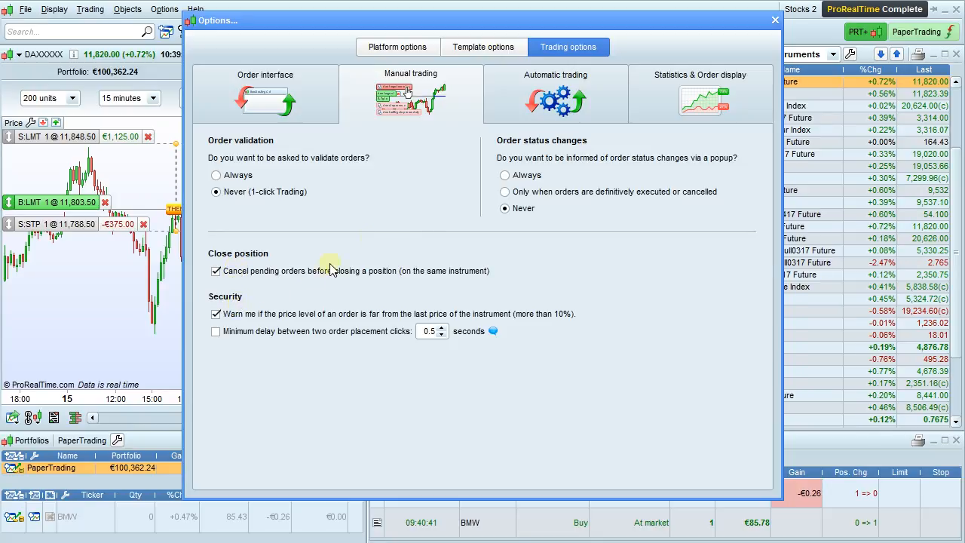
pyautogui.click(556, 98)
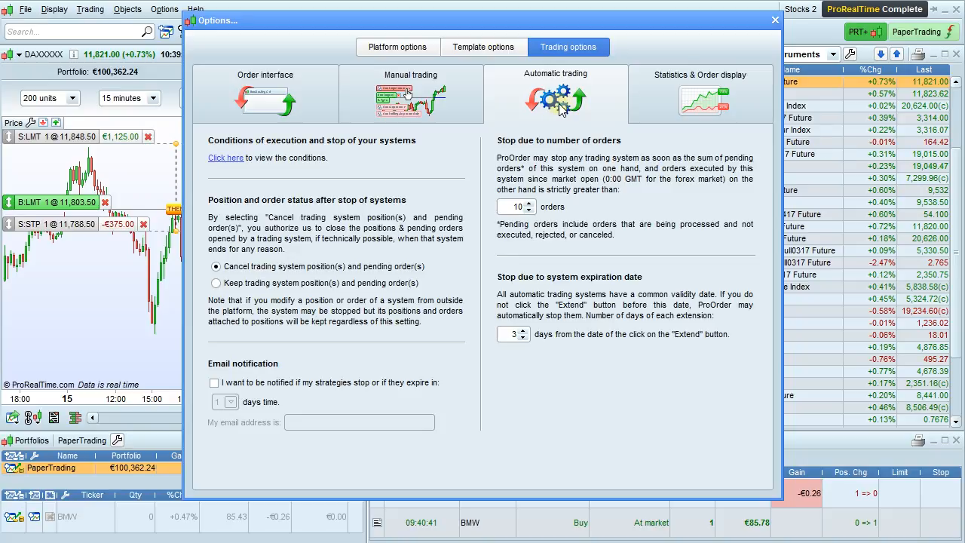
# - Show the Statistics & Order display settings page
pyautogui.click(694, 98)
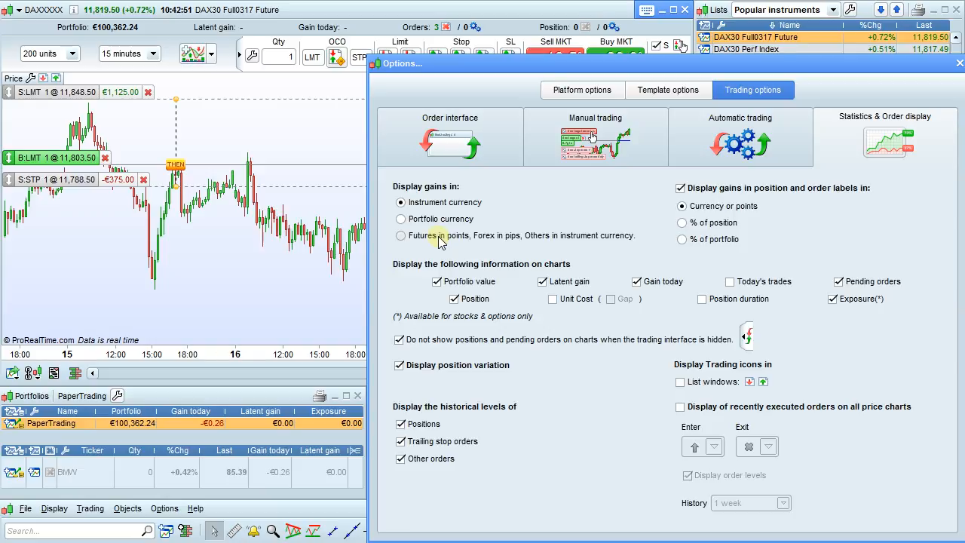
pyautogui.click(441, 238)
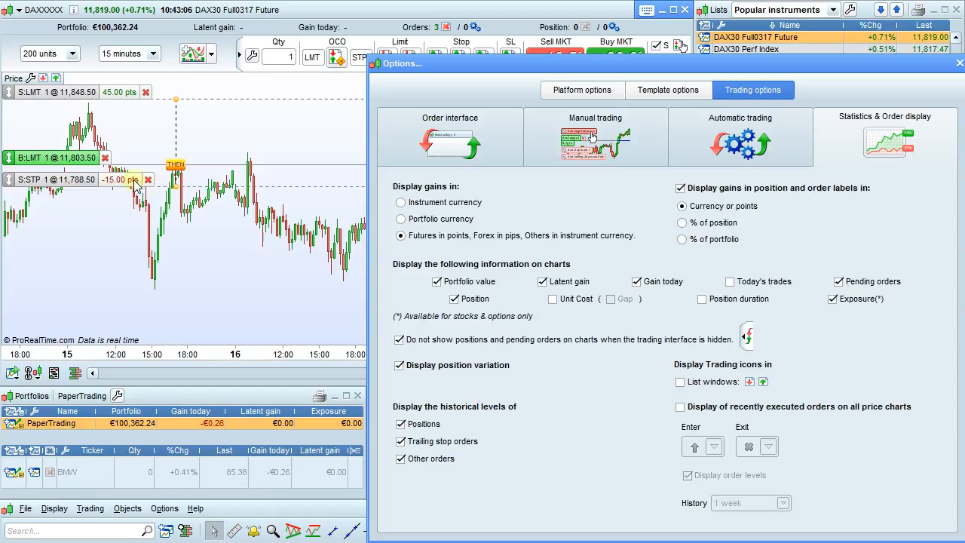
pyautogui.click(412, 203)
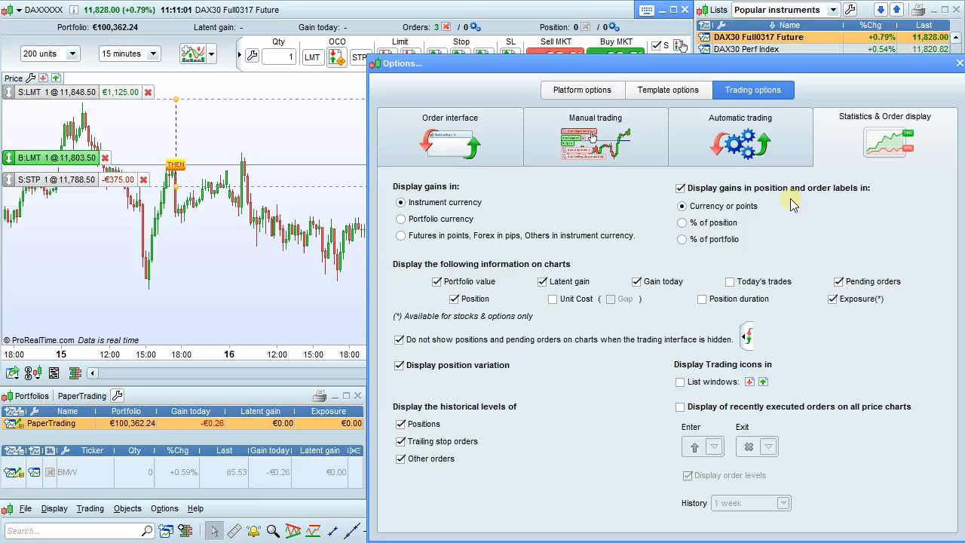
pyautogui.click(680, 188)
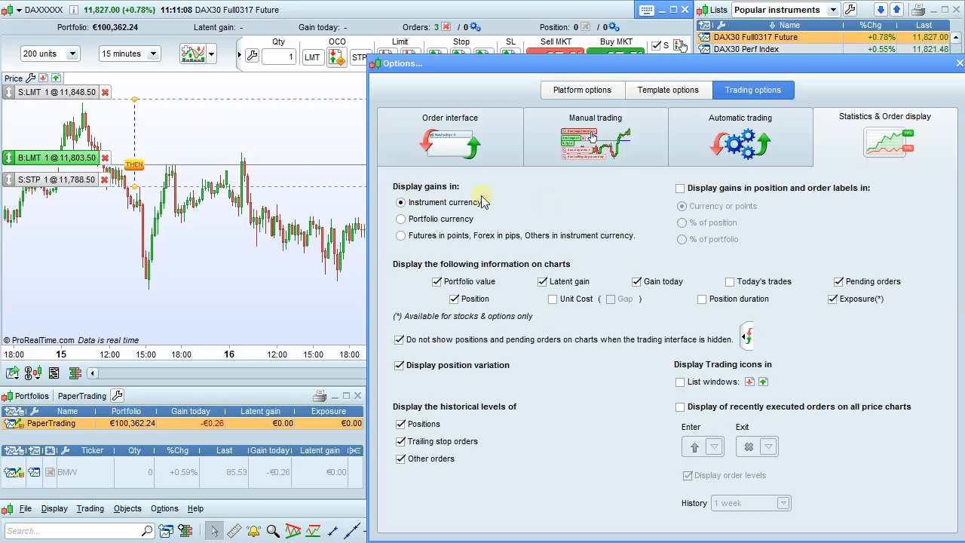
pyautogui.click(680, 188)
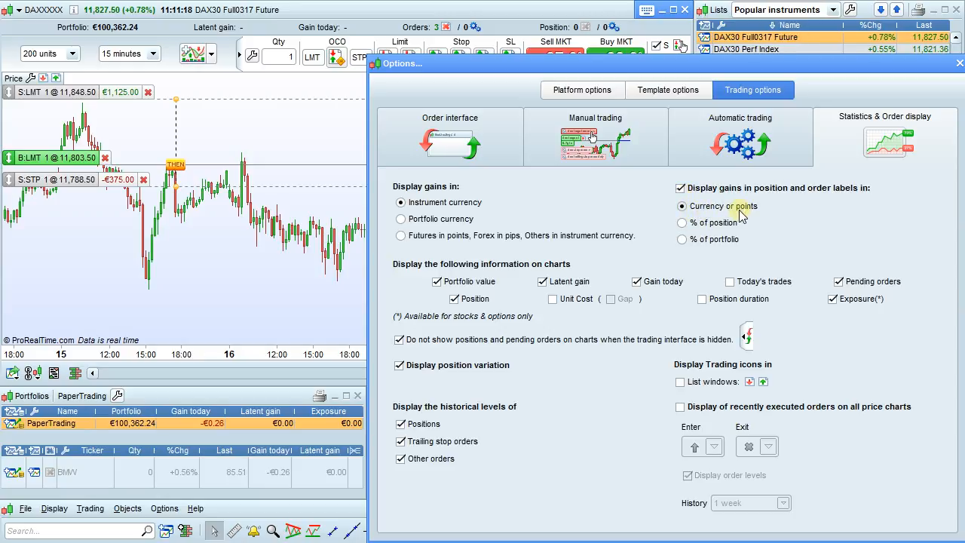
pyautogui.click(716, 225)
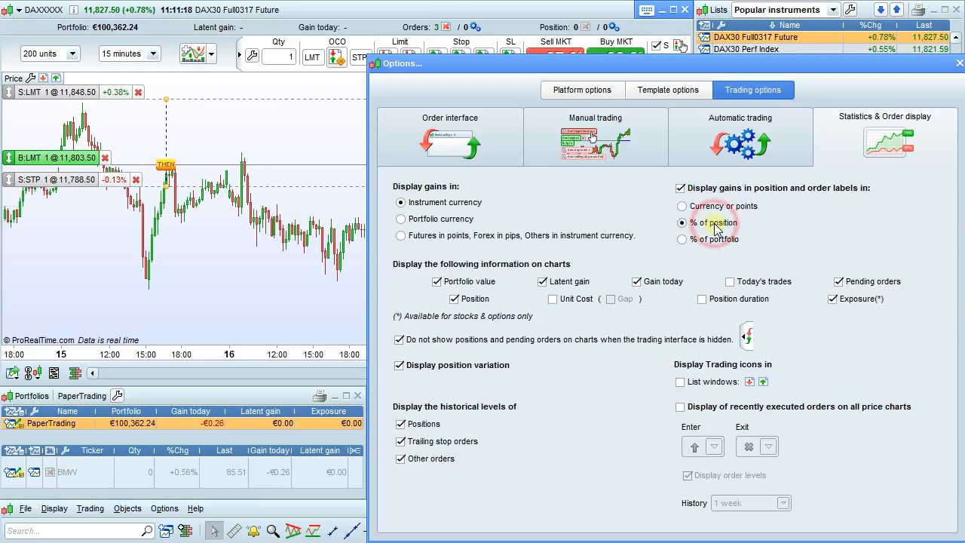
pyautogui.click(717, 242)
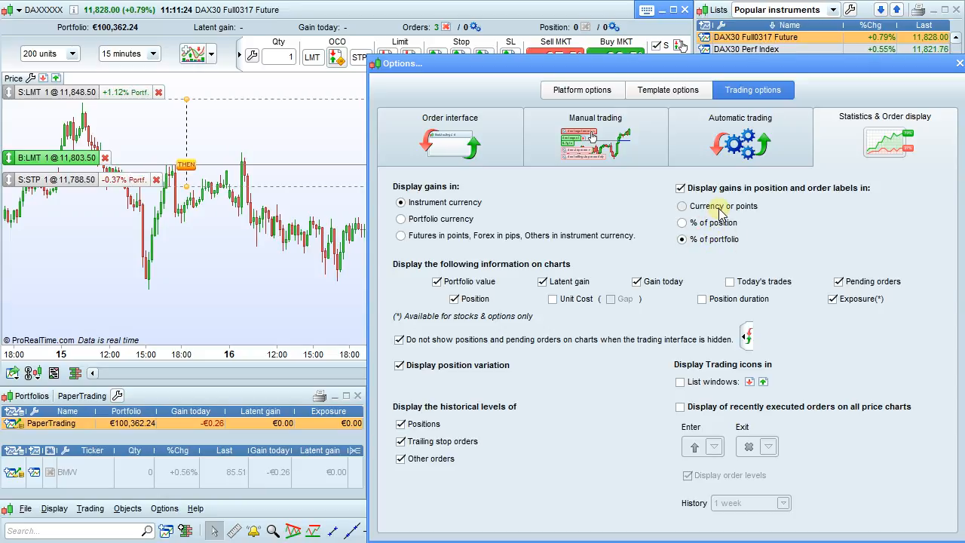
pyautogui.click(722, 208)
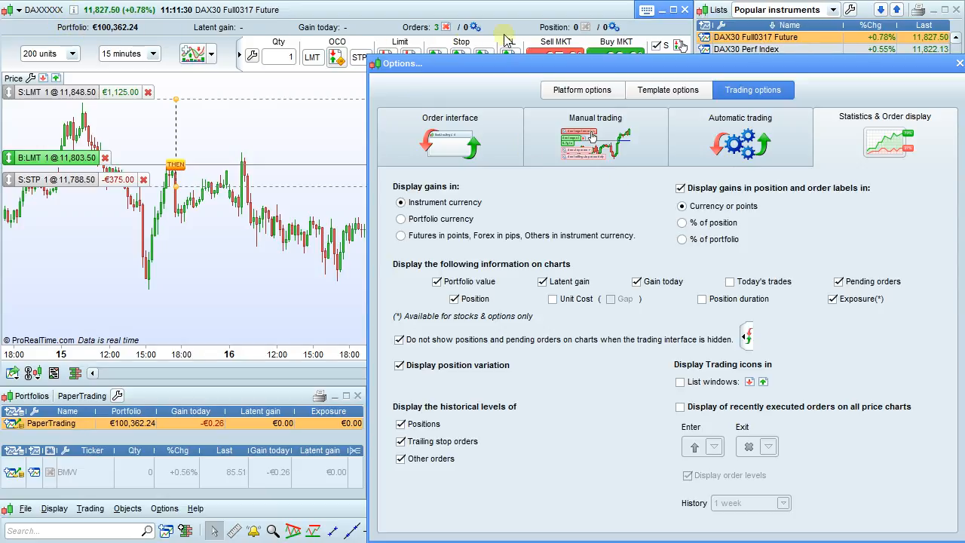
pyautogui.click(438, 281)
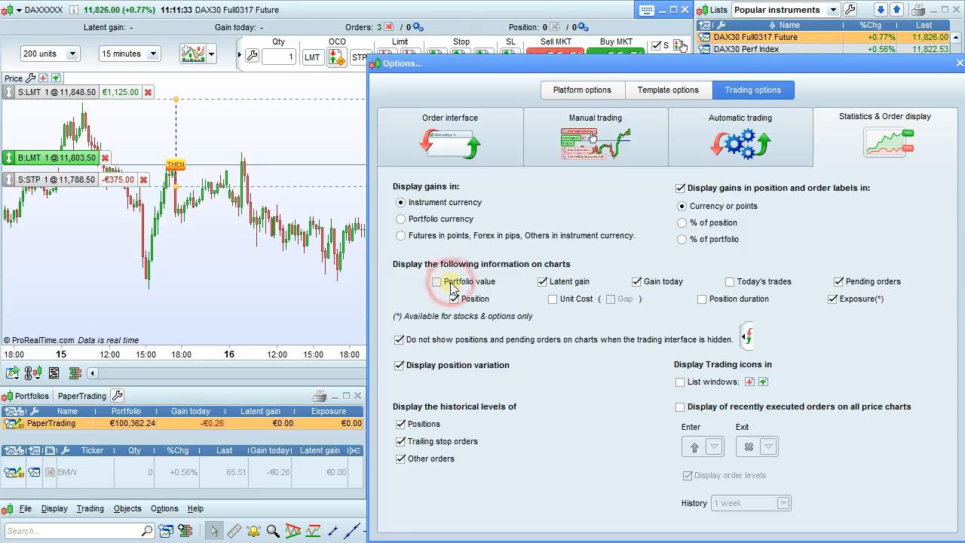
pyautogui.click(437, 281)
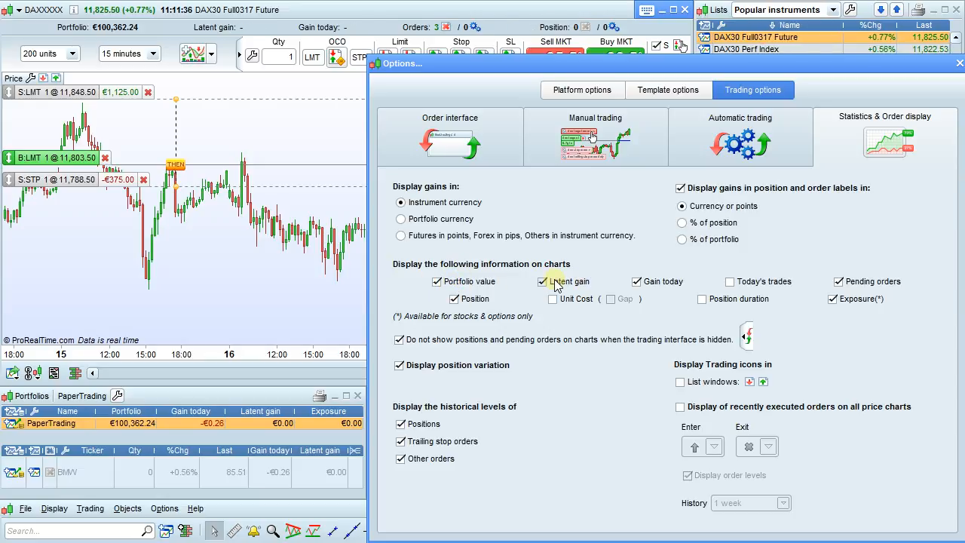
pyautogui.click(542, 281)
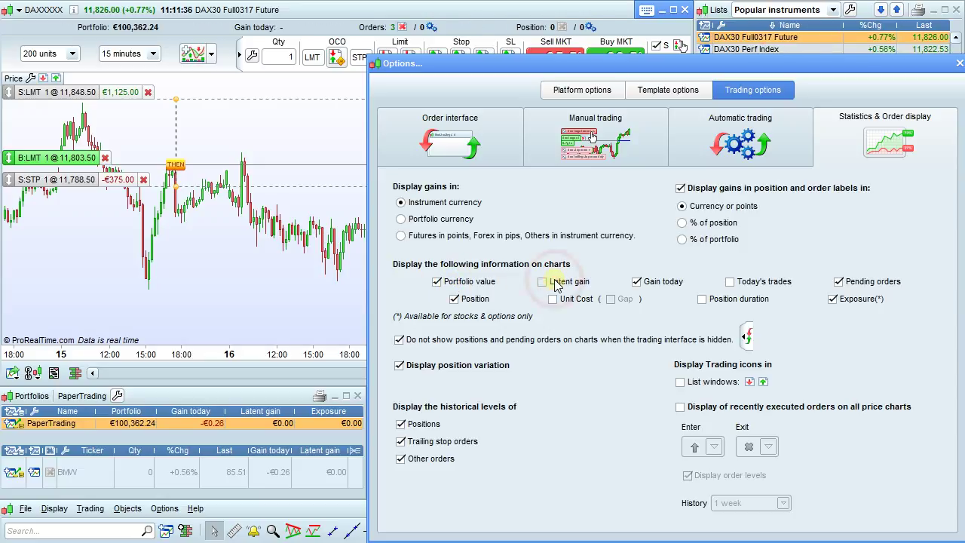
pyautogui.click(638, 281)
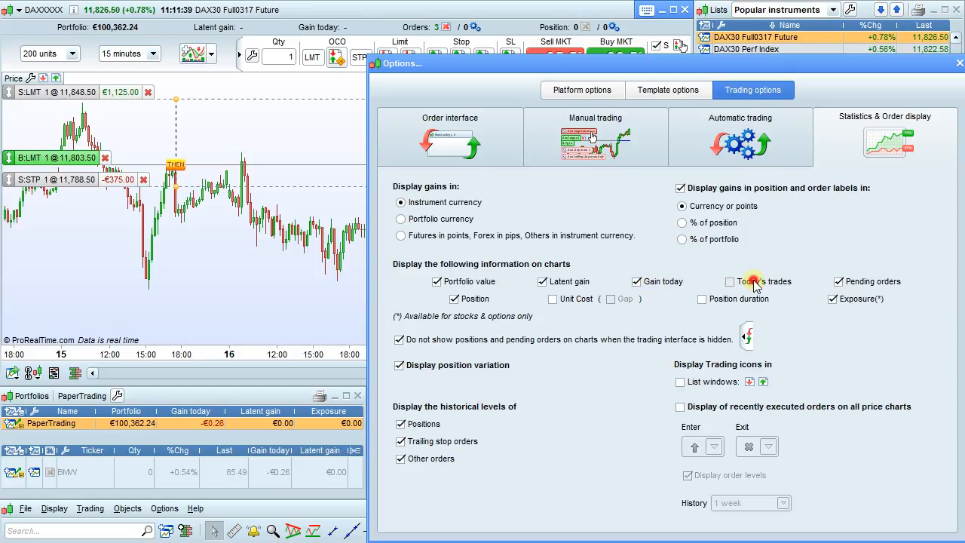
pyautogui.click(754, 282)
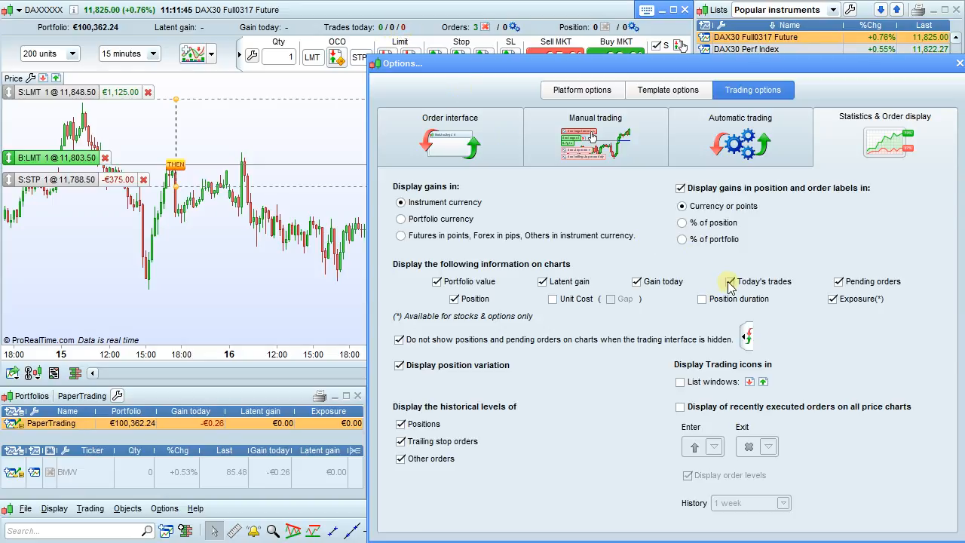
pyautogui.click(730, 282)
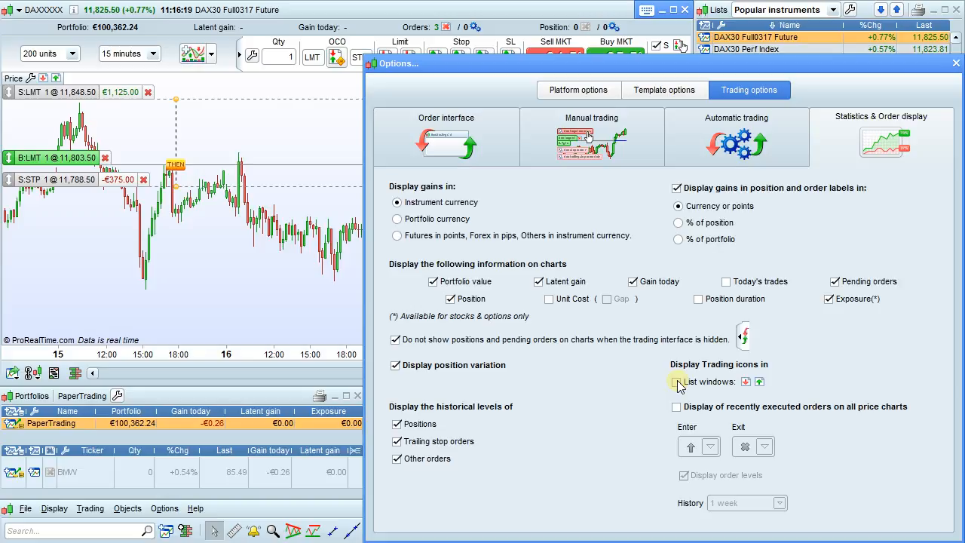
# - Leave list-window trading icons off and show recently executed orders on all price charts
pyautogui.click(676, 382)
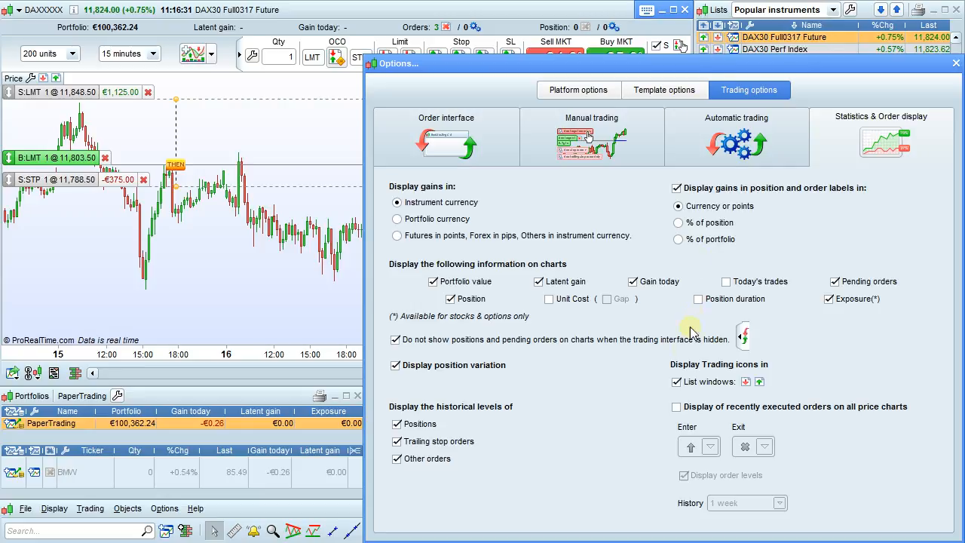
pyautogui.click(676, 382)
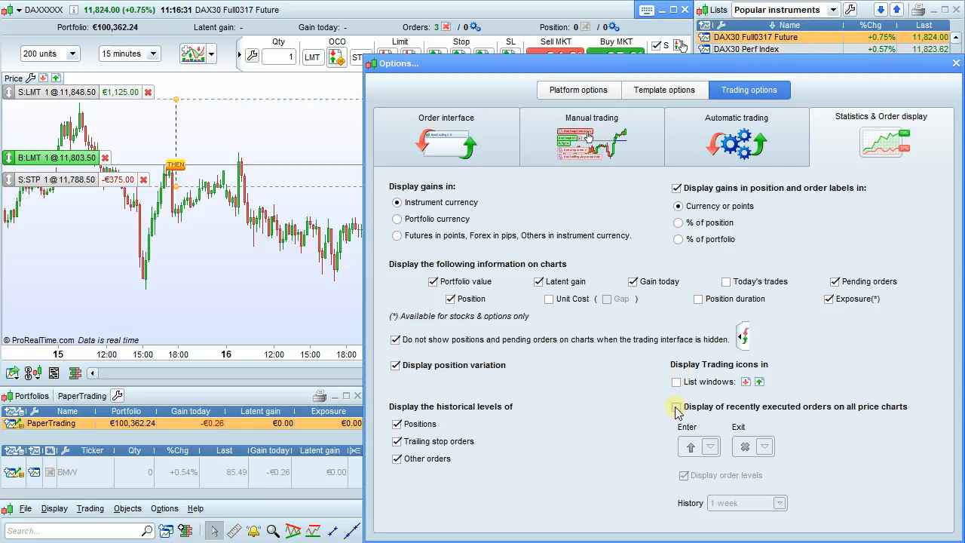
pyautogui.click(676, 407)
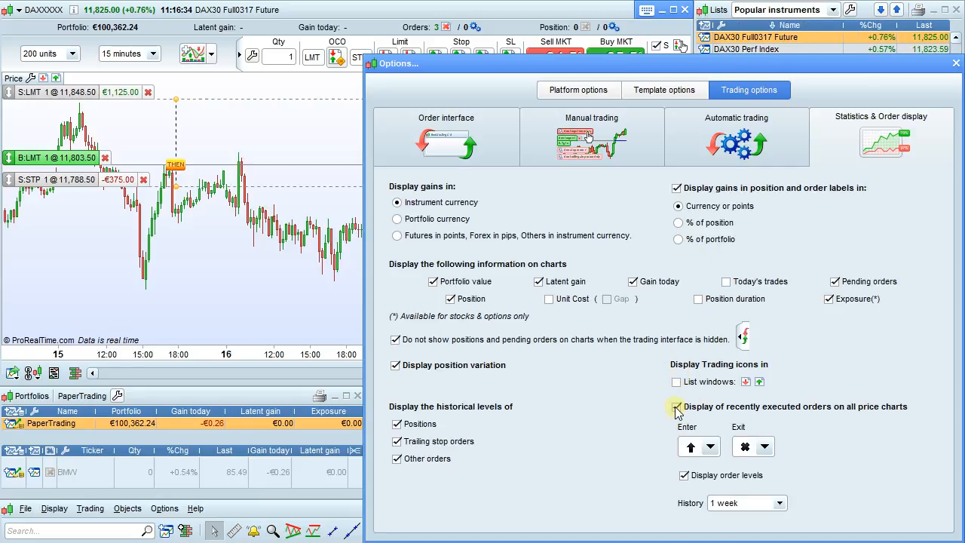
# - Review entry arrow and exit cross symbols and keep the order history at 1 week
pyautogui.click(710, 448)
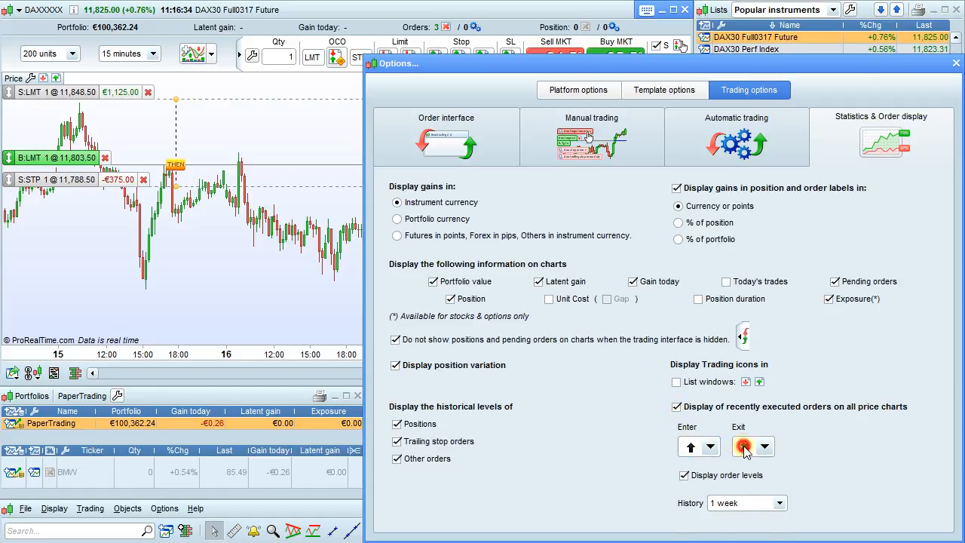
pyautogui.click(745, 448)
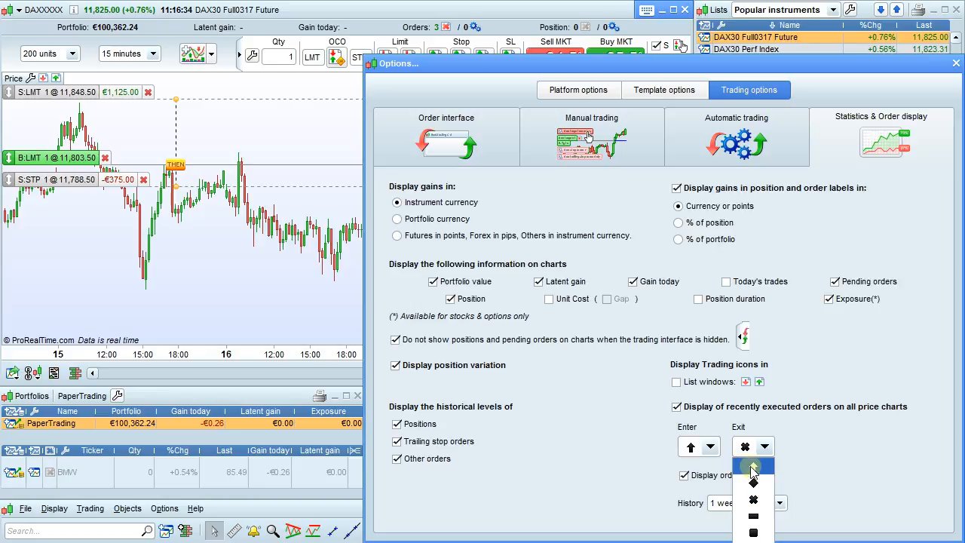
pyautogui.click(798, 434)
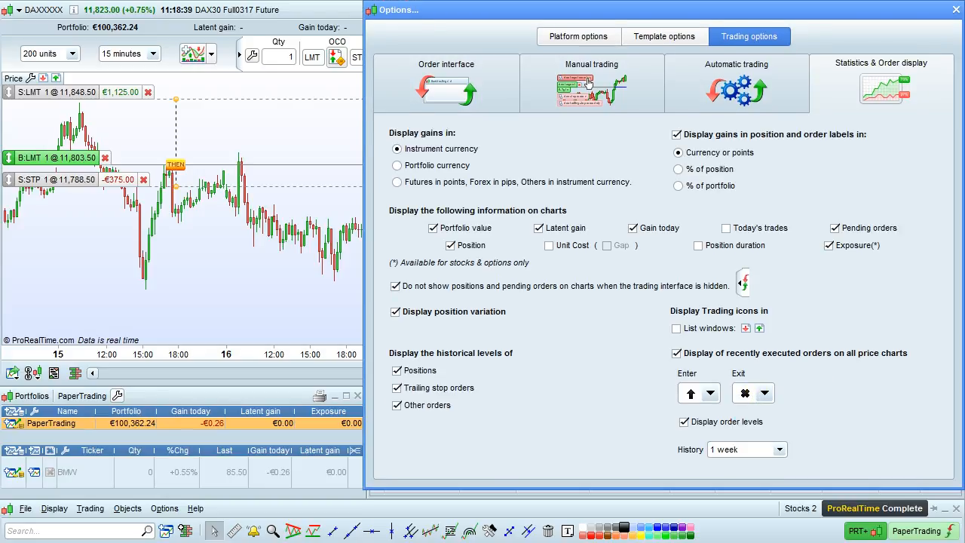
pyautogui.click(764, 451)
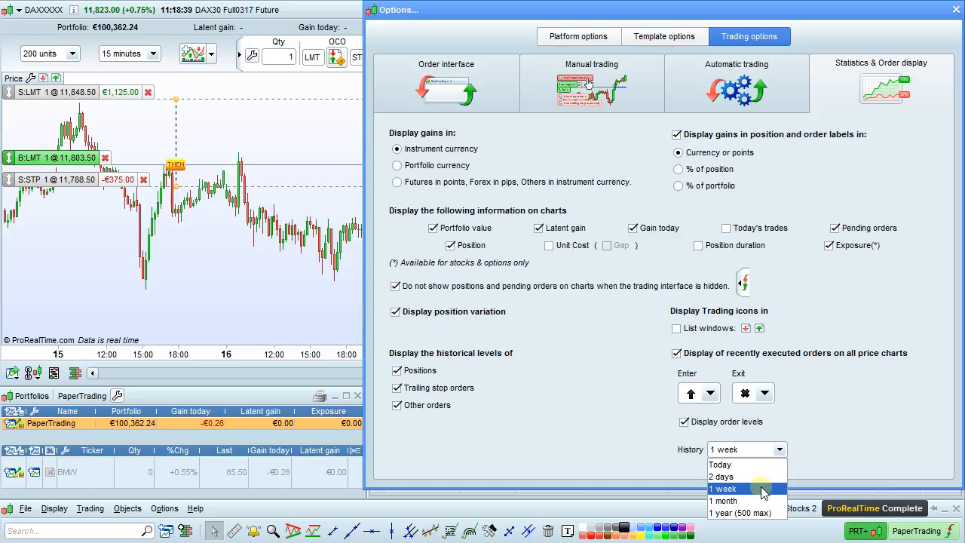
pyautogui.click(787, 519)
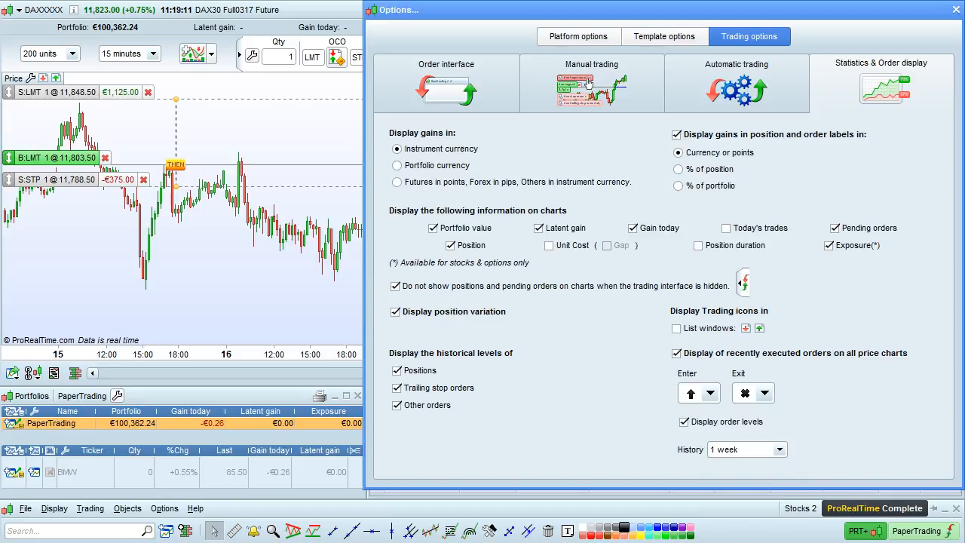